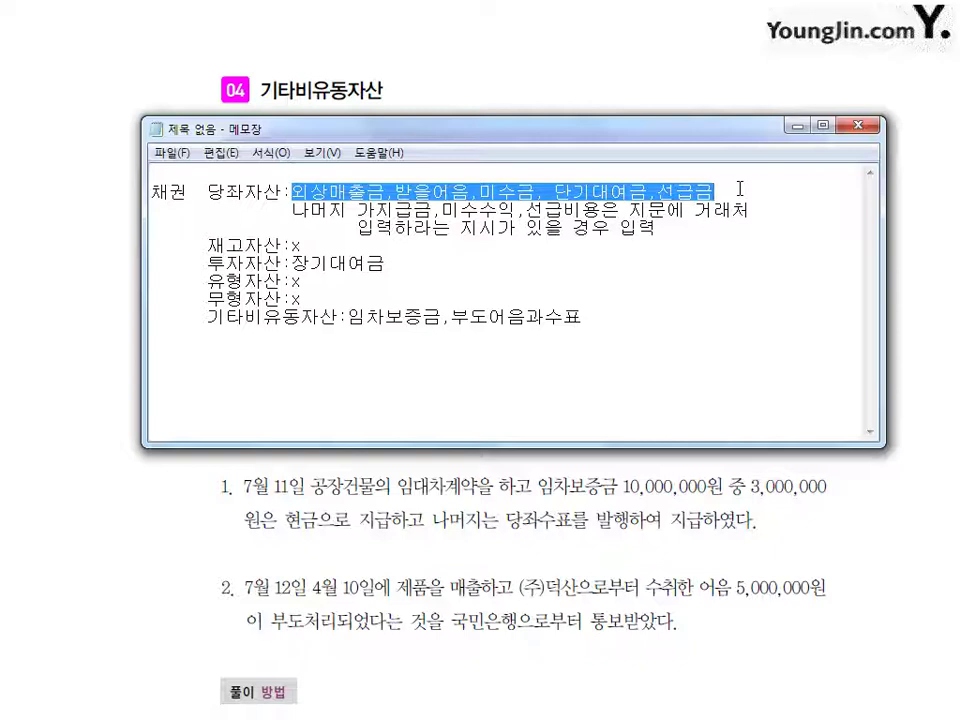
Review the notes on receivable accounts by asset category, from 당좌자산 through 기타비유동자산, and put the notes window away.
click(454, 230)
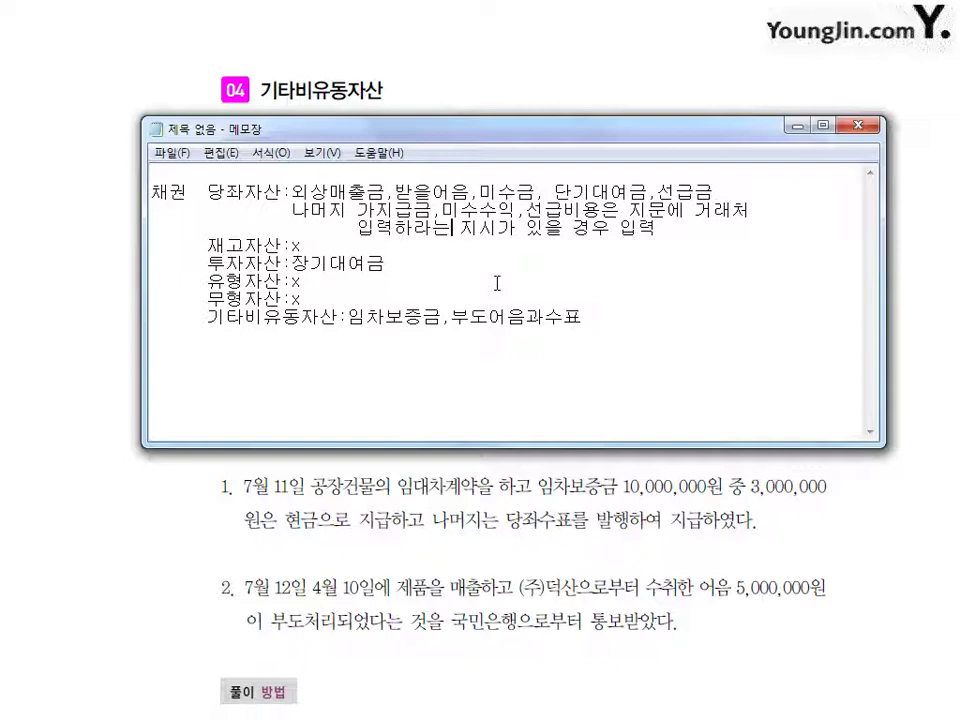
drag(359, 210, 603, 210)
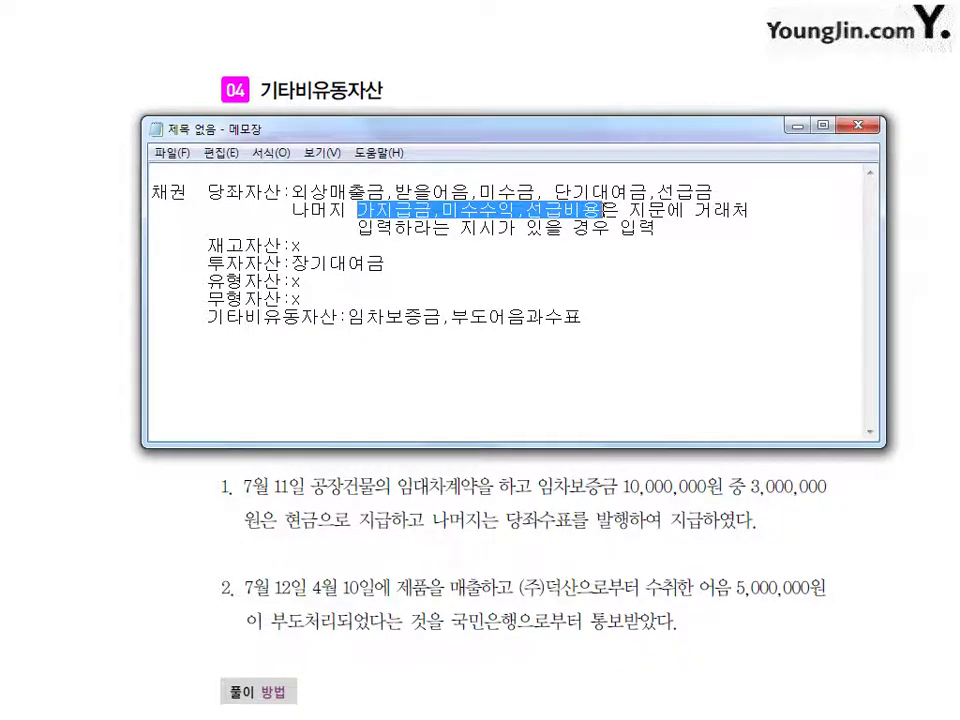
click(603, 210)
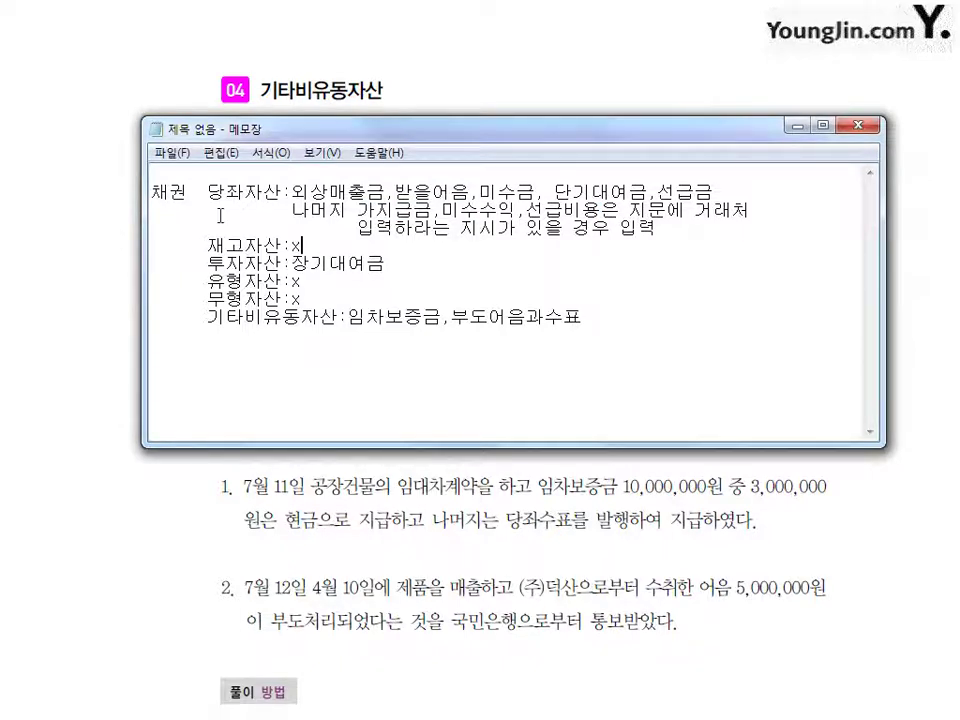
drag(336, 250, 283, 263)
click(207, 263)
drag(385, 263, 296, 262)
drag(207, 280, 336, 304)
drag(207, 316, 320, 316)
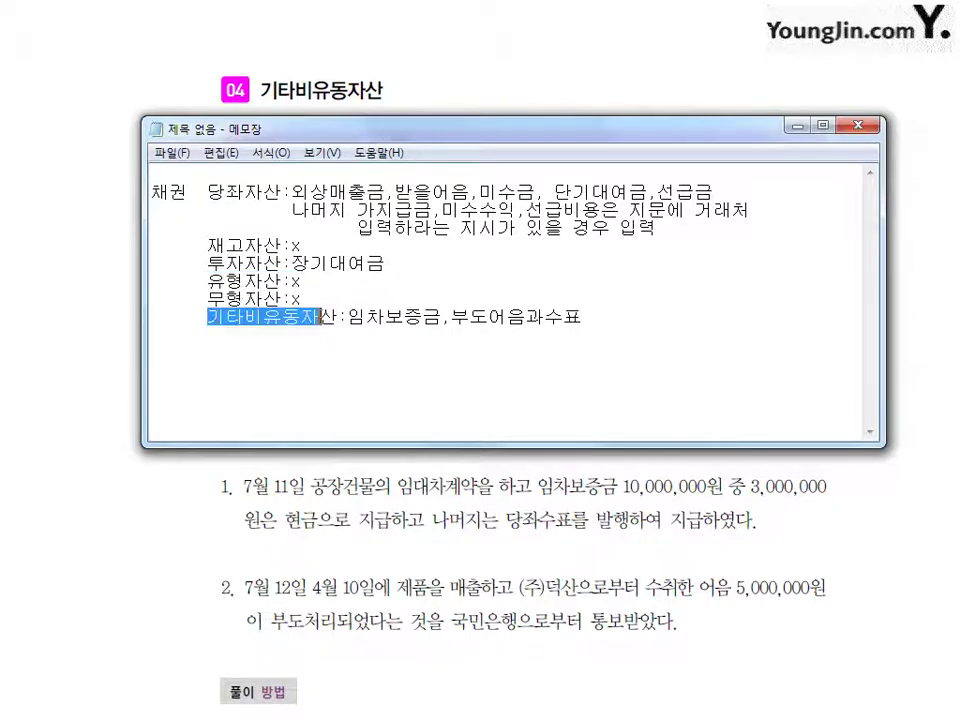
click(358, 348)
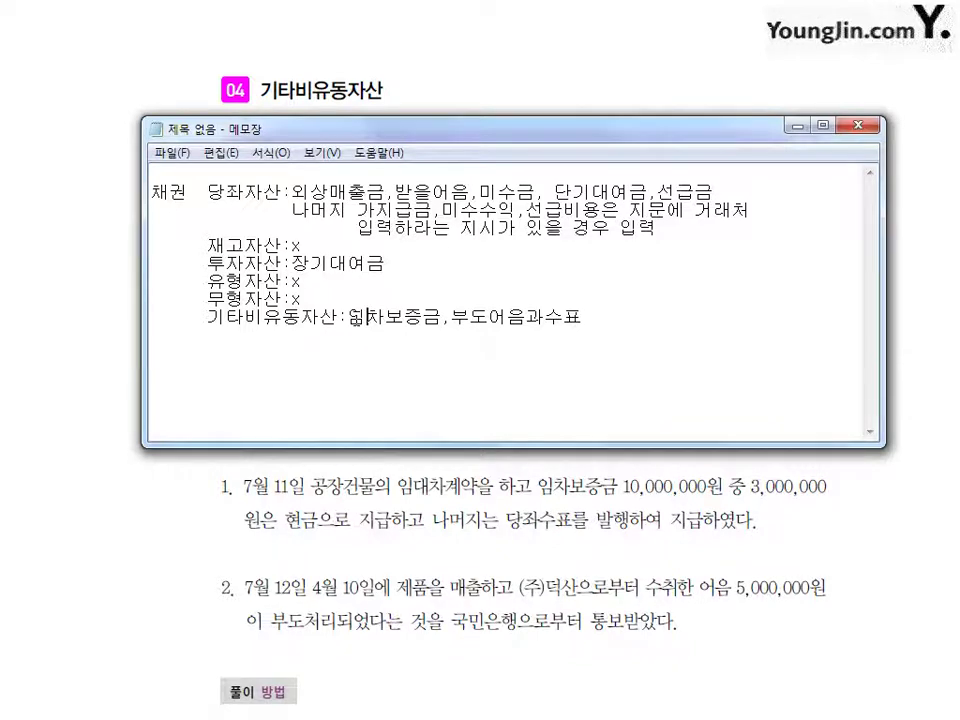
click(548, 330)
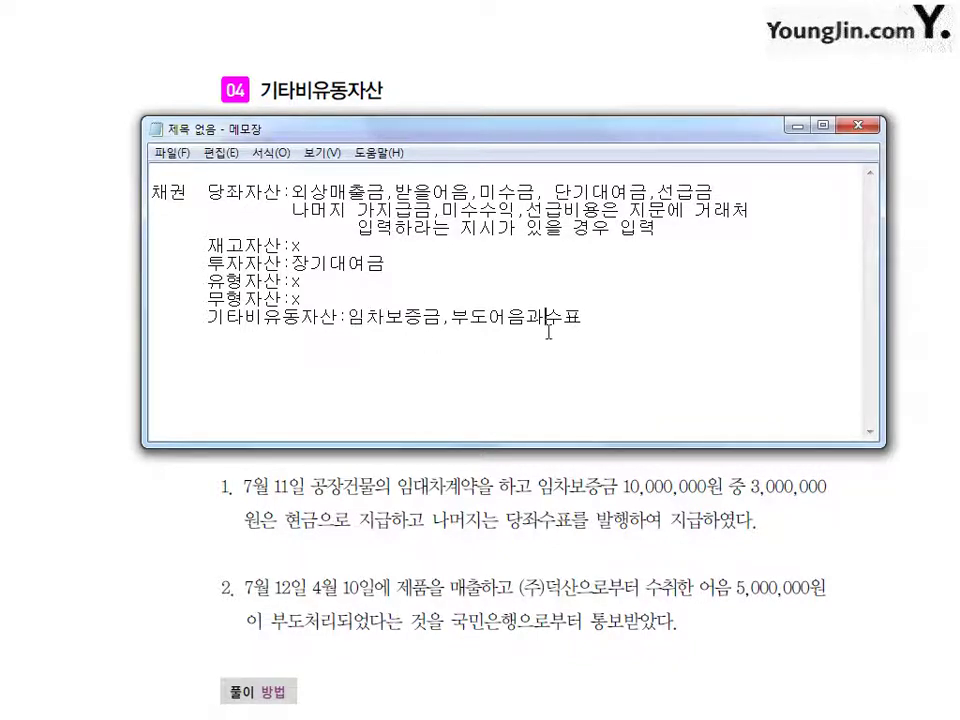
click(412, 271)
click(798, 126)
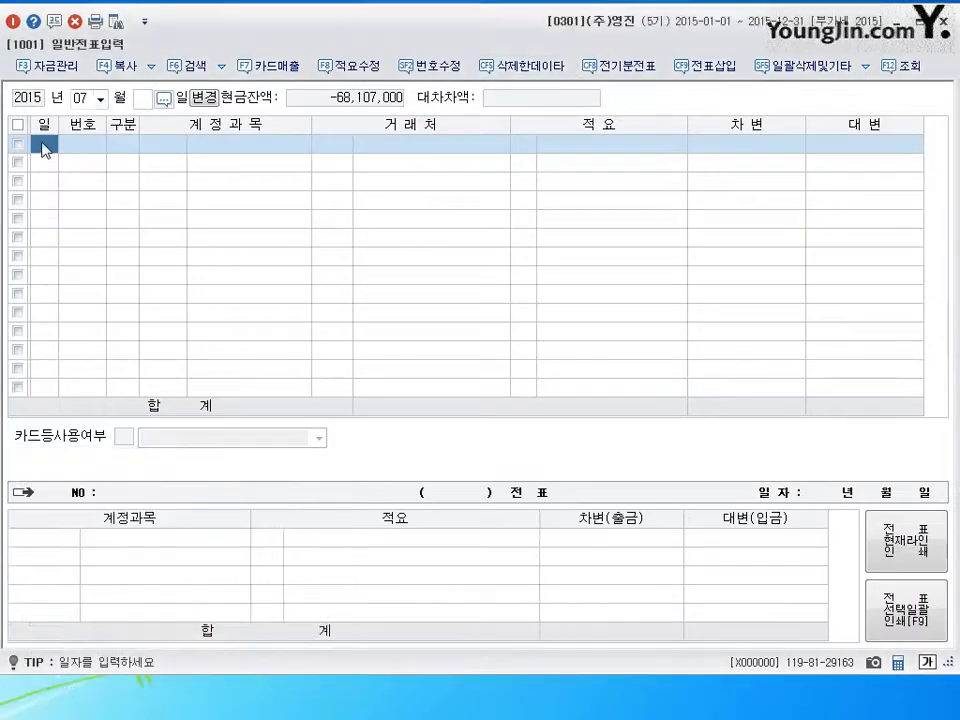
Start a general voucher line dated July 1 with the debit type (차변).
text(1)
key(Return)
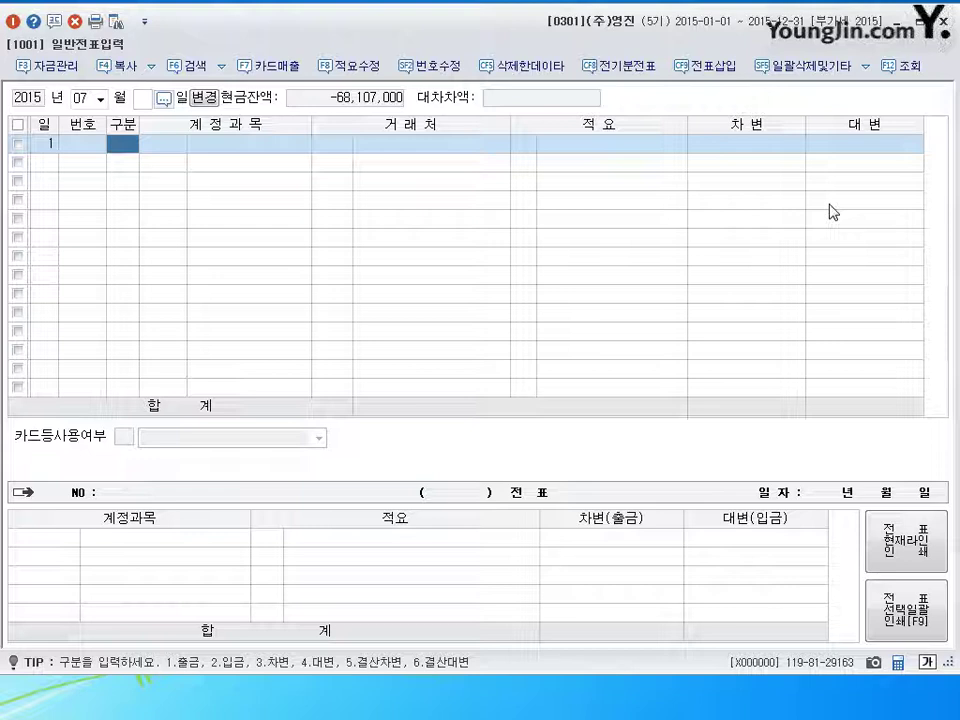
text(3)
key(Return)
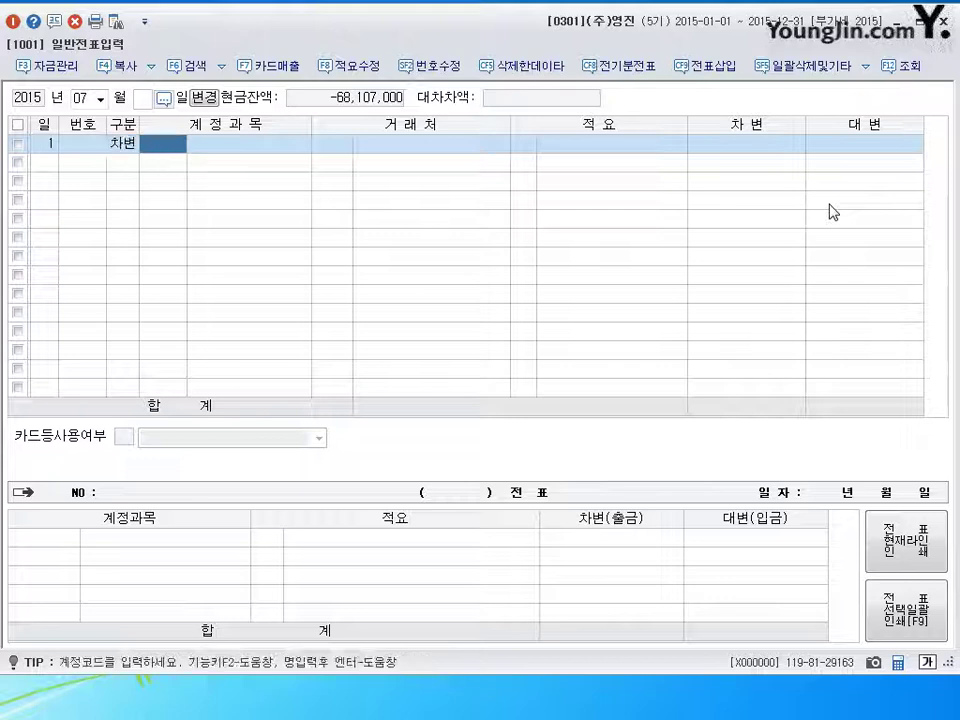
text(239)
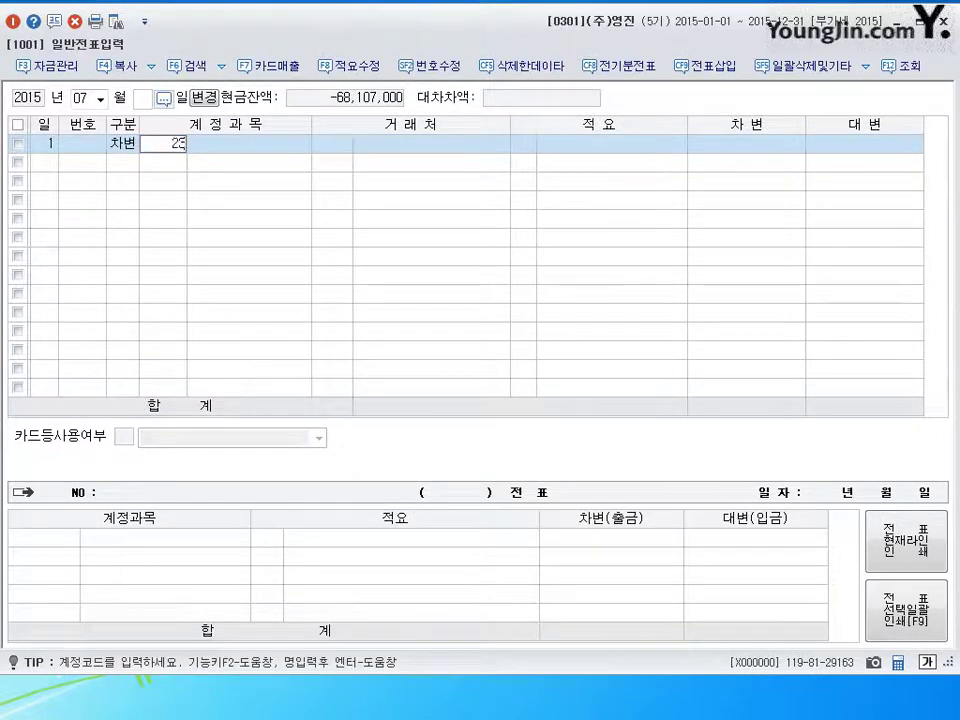
key(Return)
key(Left)
key(Left)
key(Right)
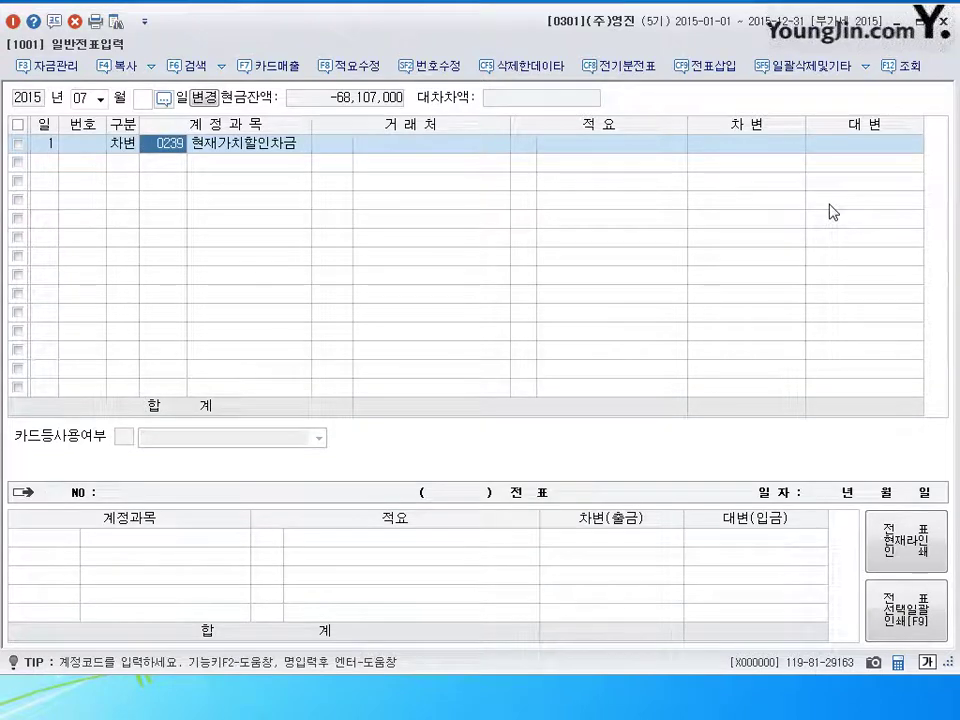
Assign account 0226 개발비 to the July 1 debit line and enter a debit amount of 2,000,000.
text(개발)
key(Return)
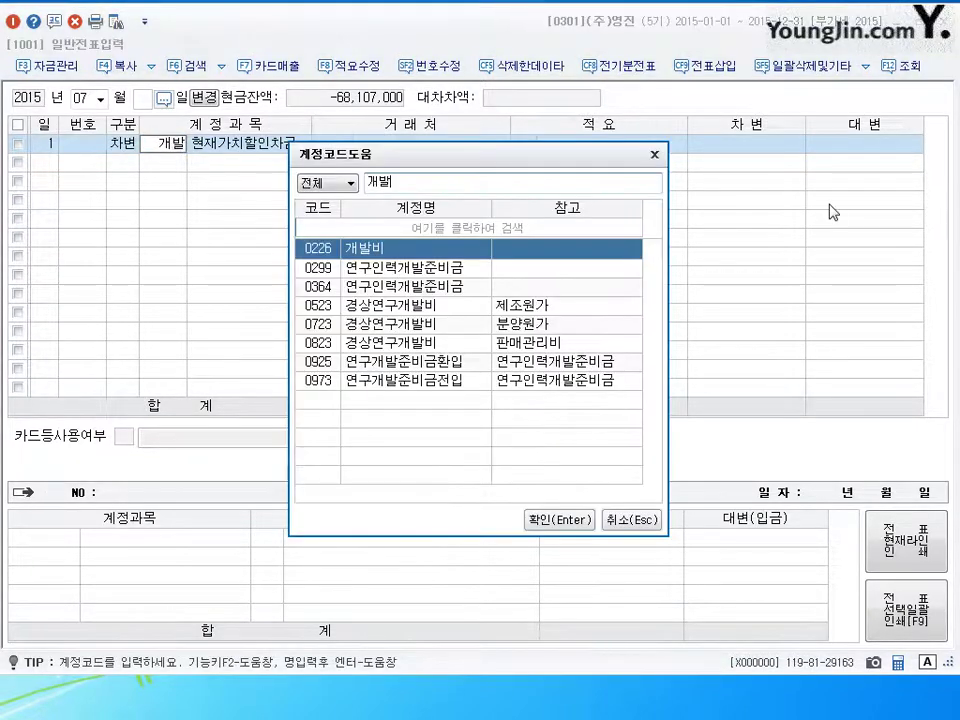
key(Return)
key(Return)
key(Return)
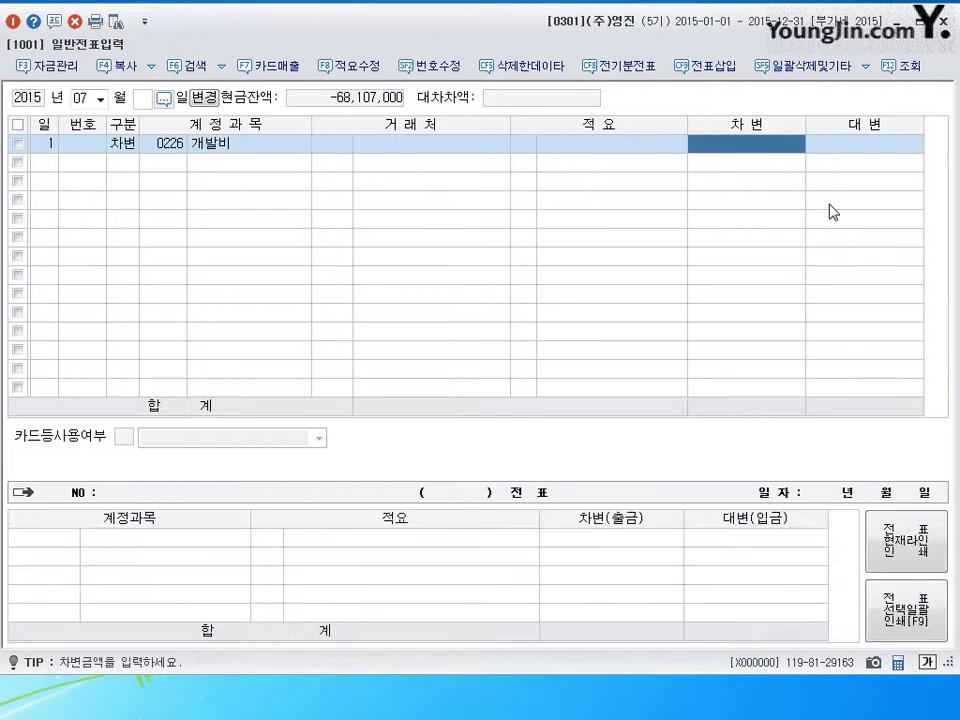
text(2000000)
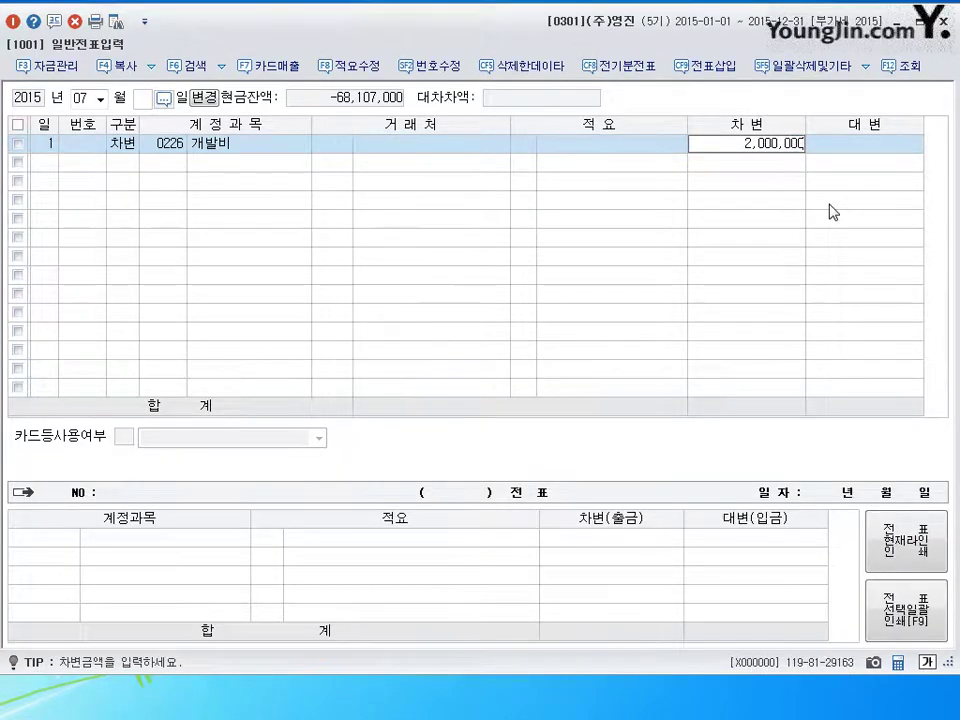
key(Return)
Add the balancing July 1 credit line (대변) to account 0103 보통예금 for 2,000,000.
text(4)
key(Return)
text(103)
key(Return)
key(Return)
key(Return)
key(Return)
Record a July 2 cash payment (출금) of 200,000 to account 0219 특허권, leaving partner and description empty.
text(2)
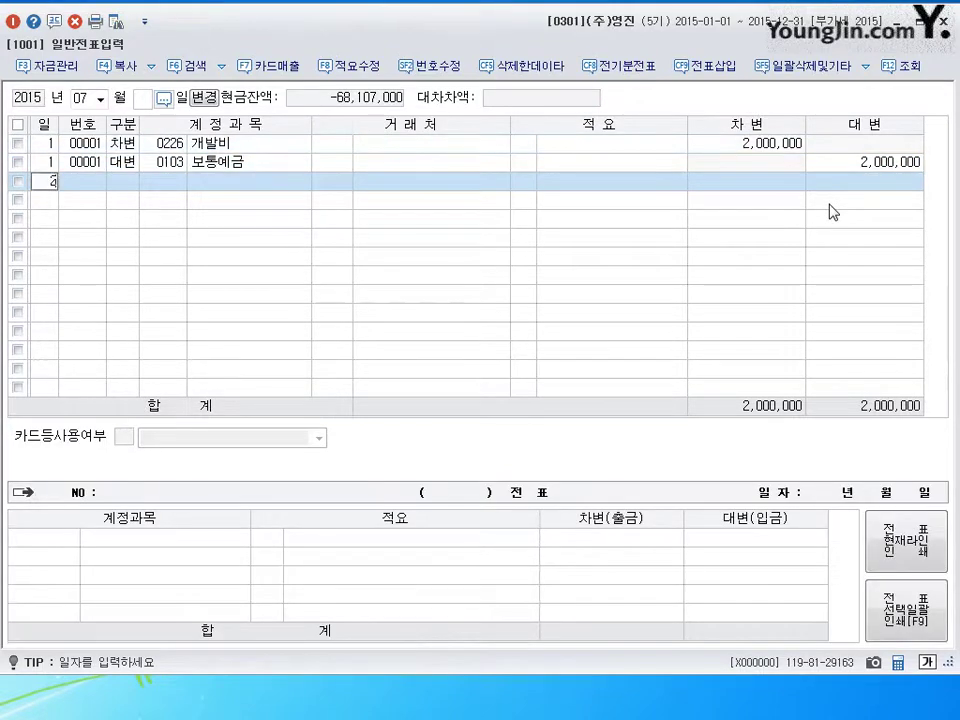
key(Return)
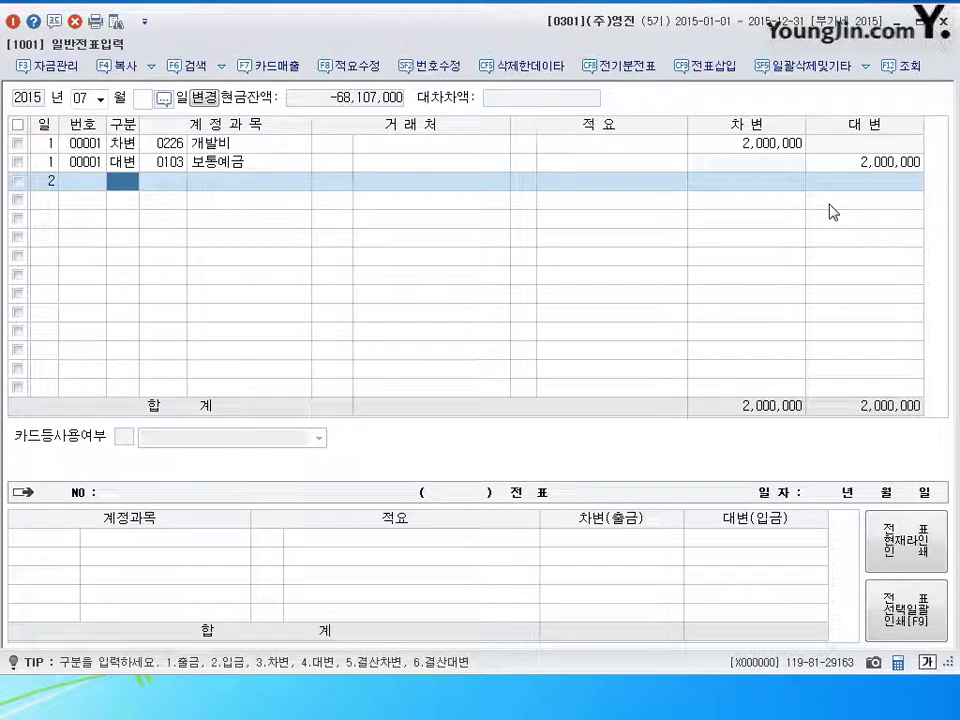
text(1)
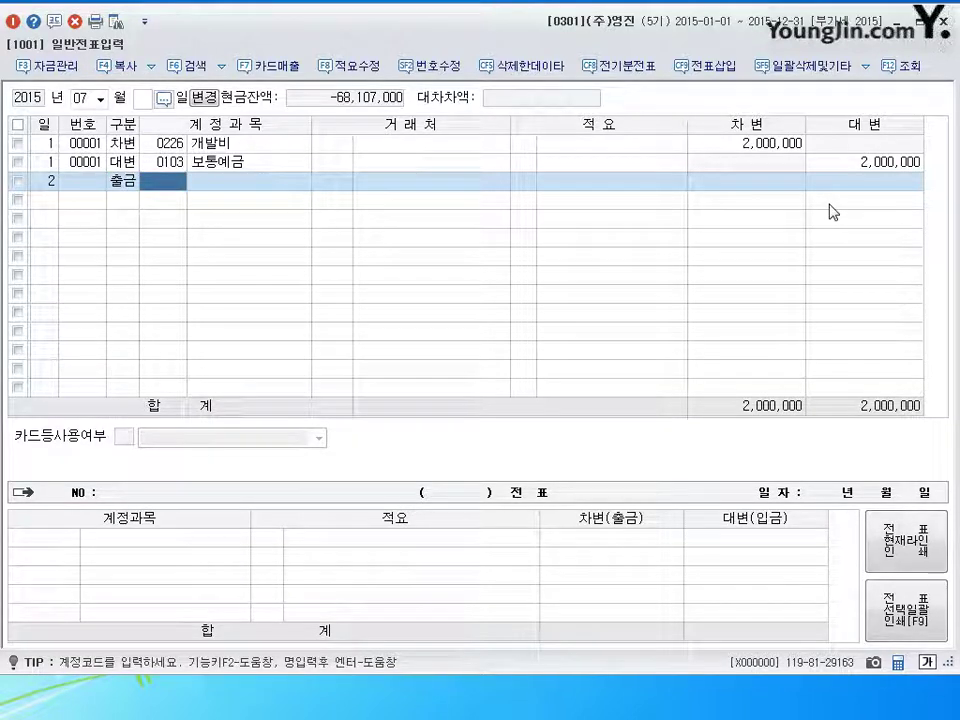
text(특허)
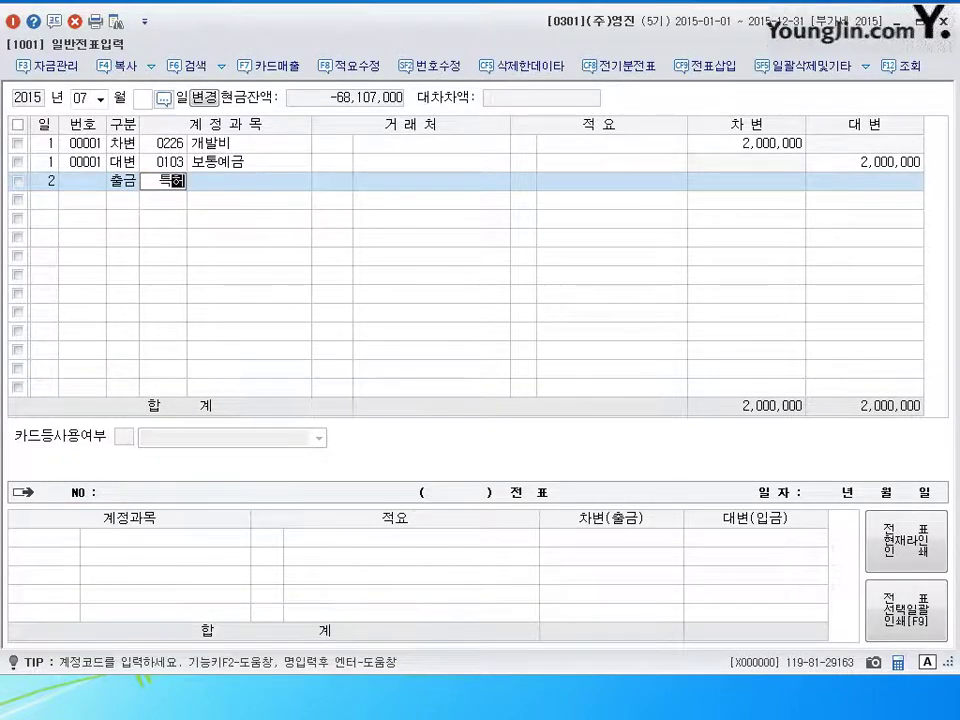
key(Return)
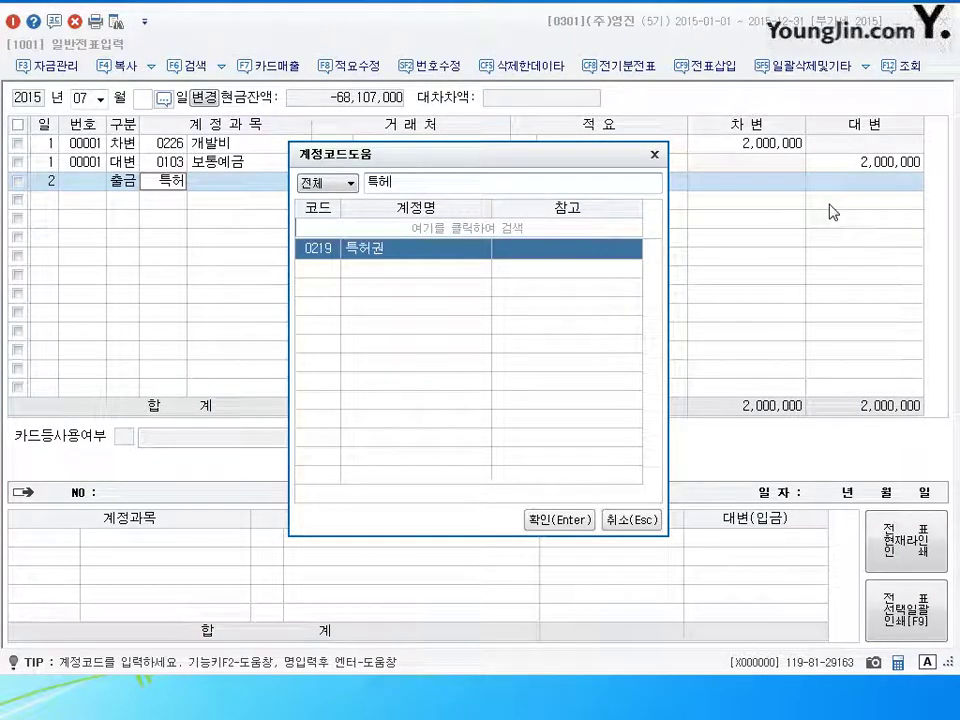
key(Return)
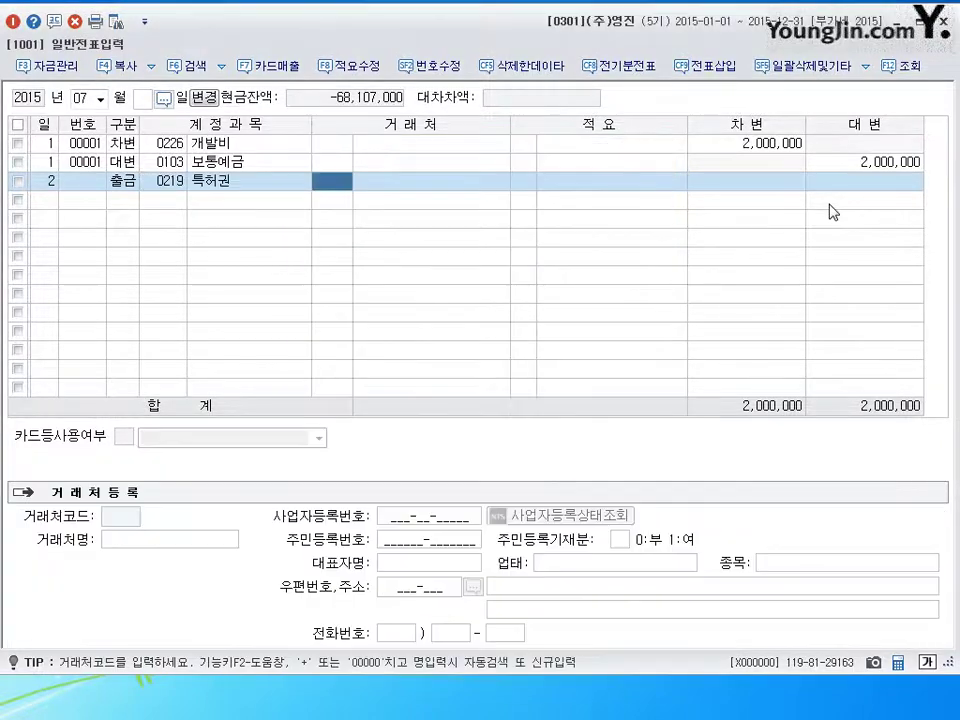
key(Return)
key(Return)
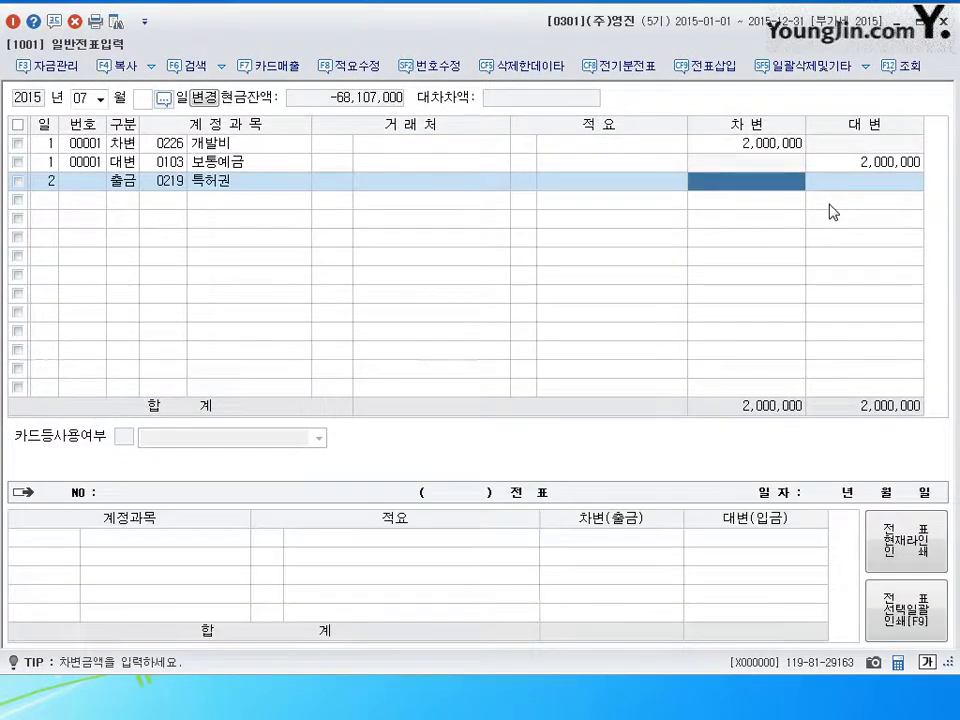
text(200,000)
key(Return)
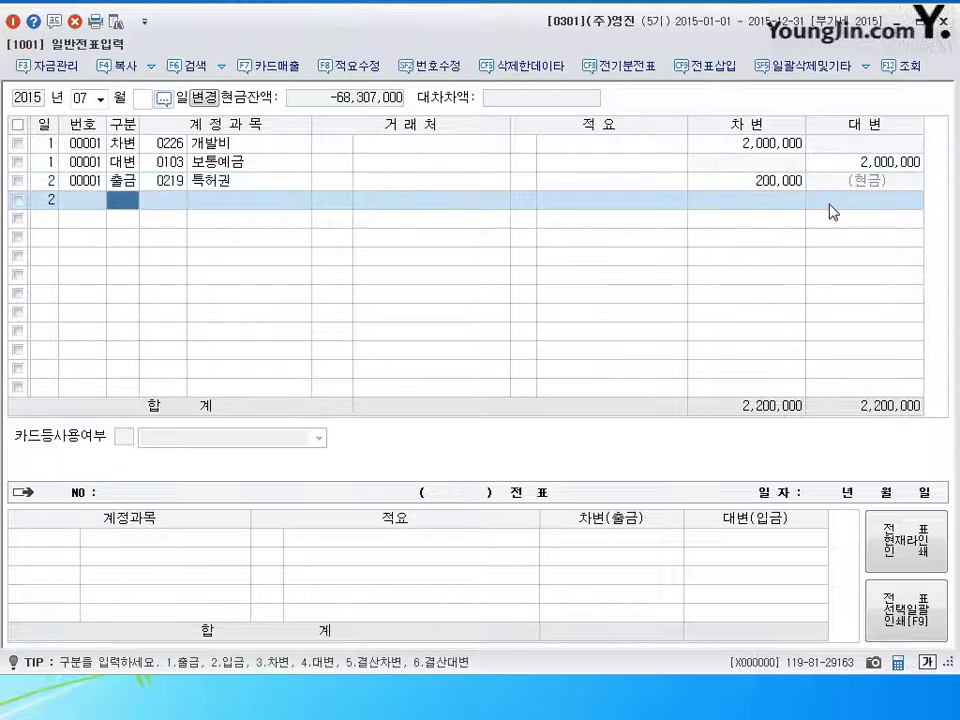
Record a July 3 cash payment (출금) of 1,500,000 to account 0227 소프트웨어, leaving partner and description empty.
text(3)
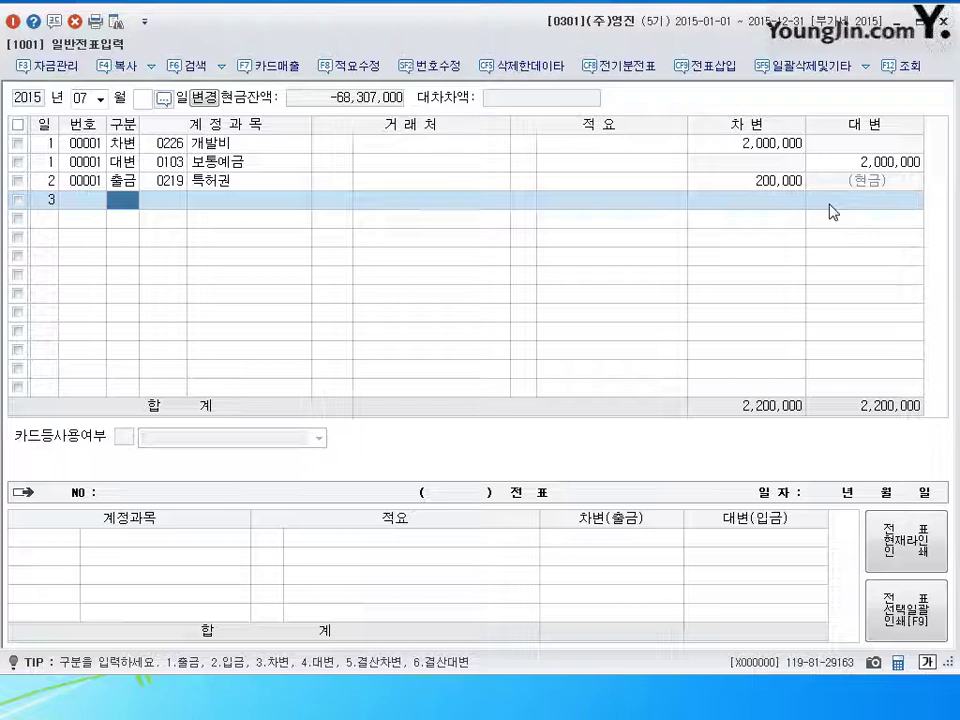
text(1)
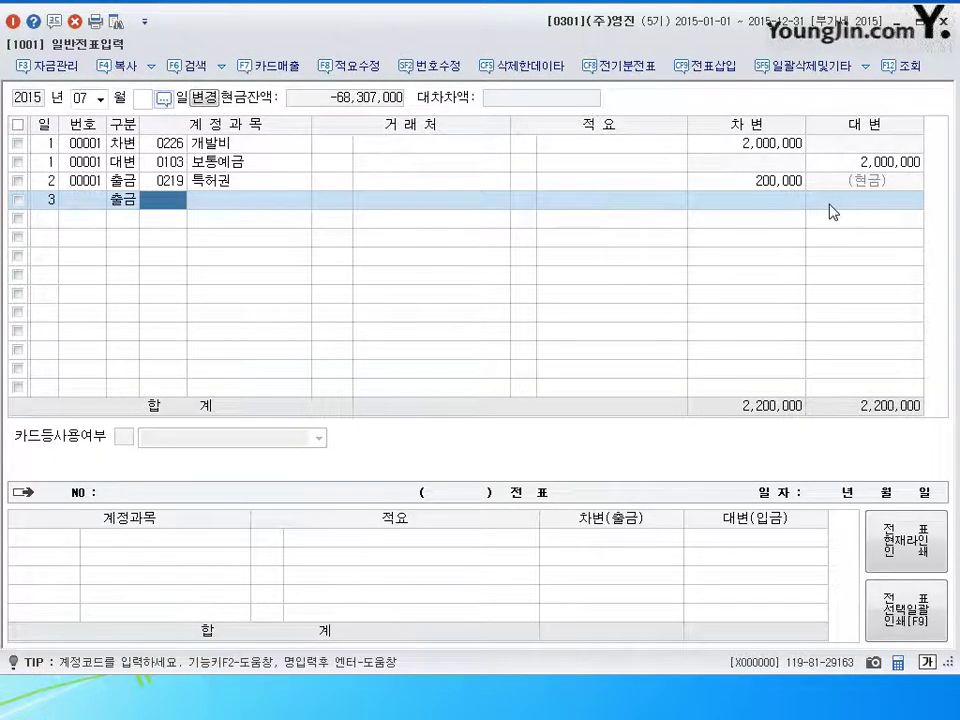
text(0227)
key(Return)
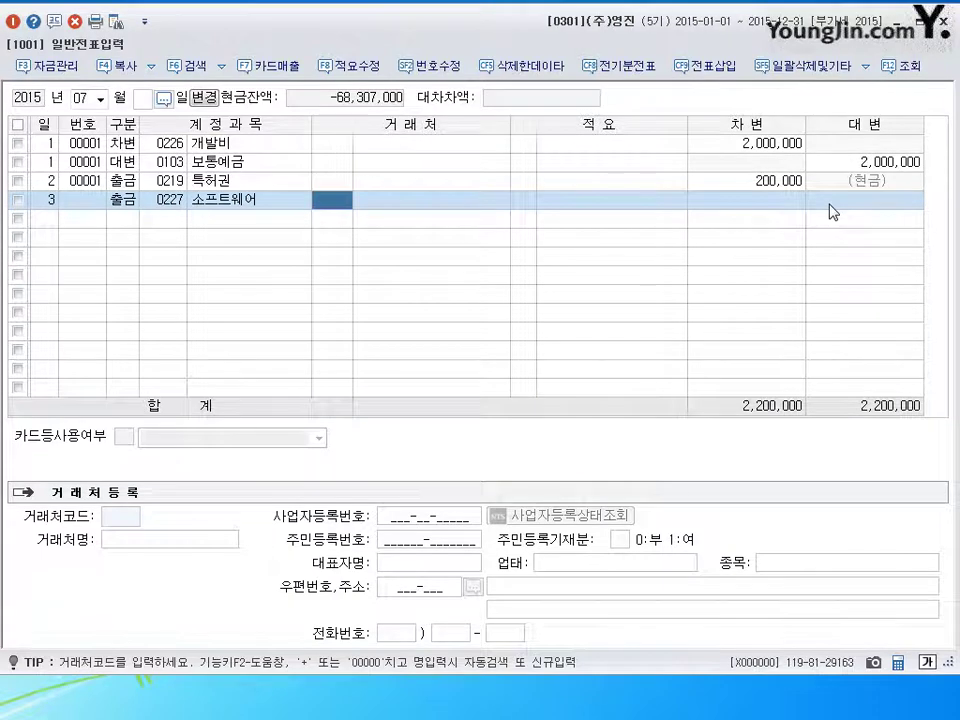
key(Up)
key(Down)
key(Return)
key(Return)
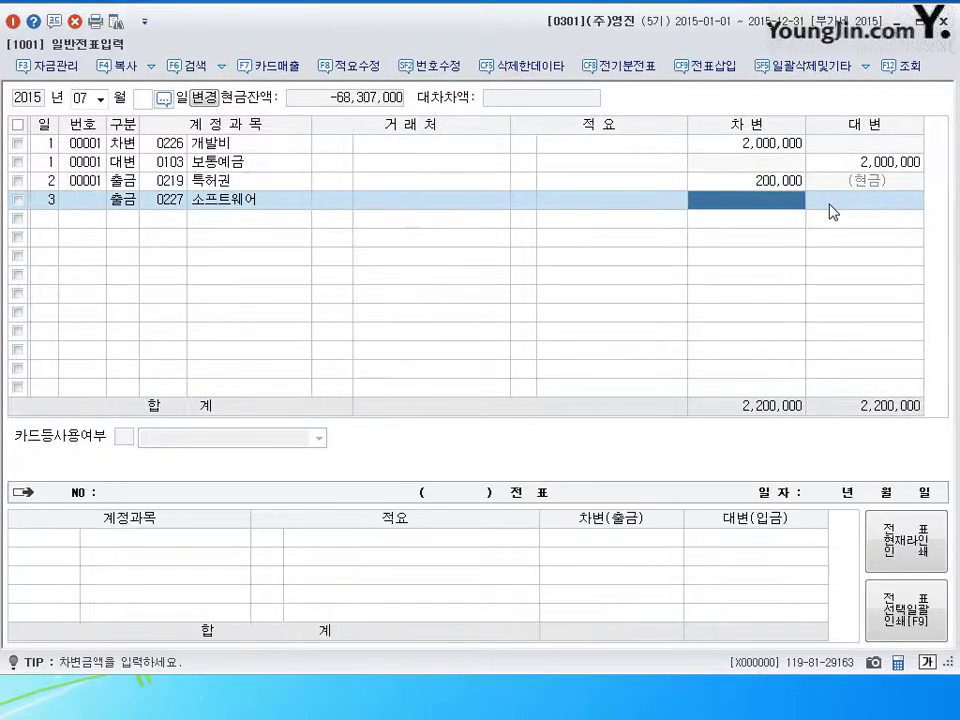
text(1500000)
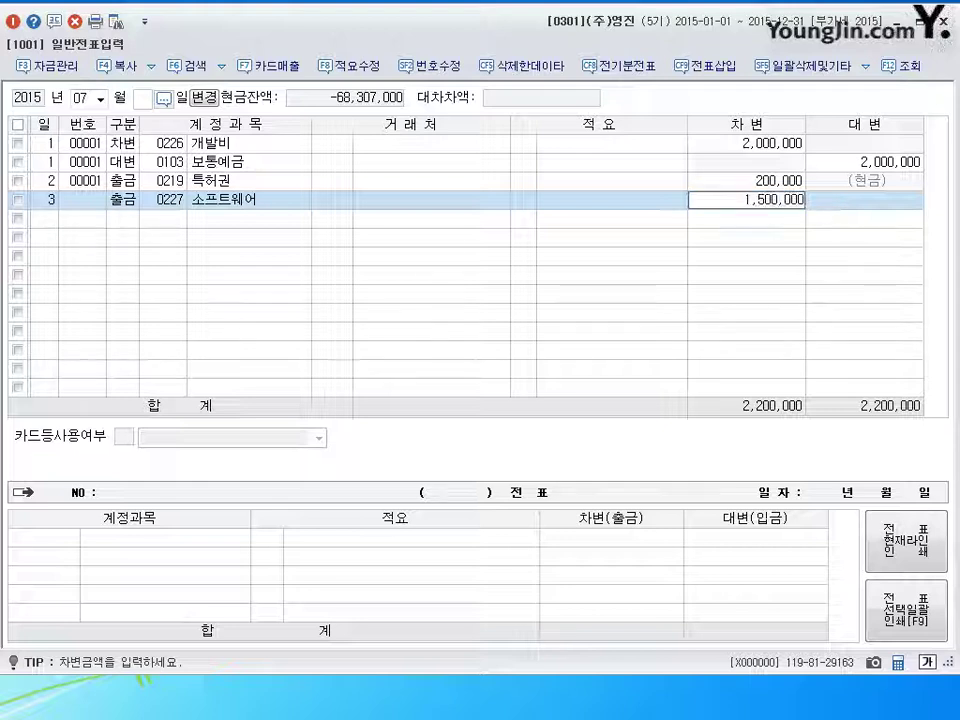
key(Return)
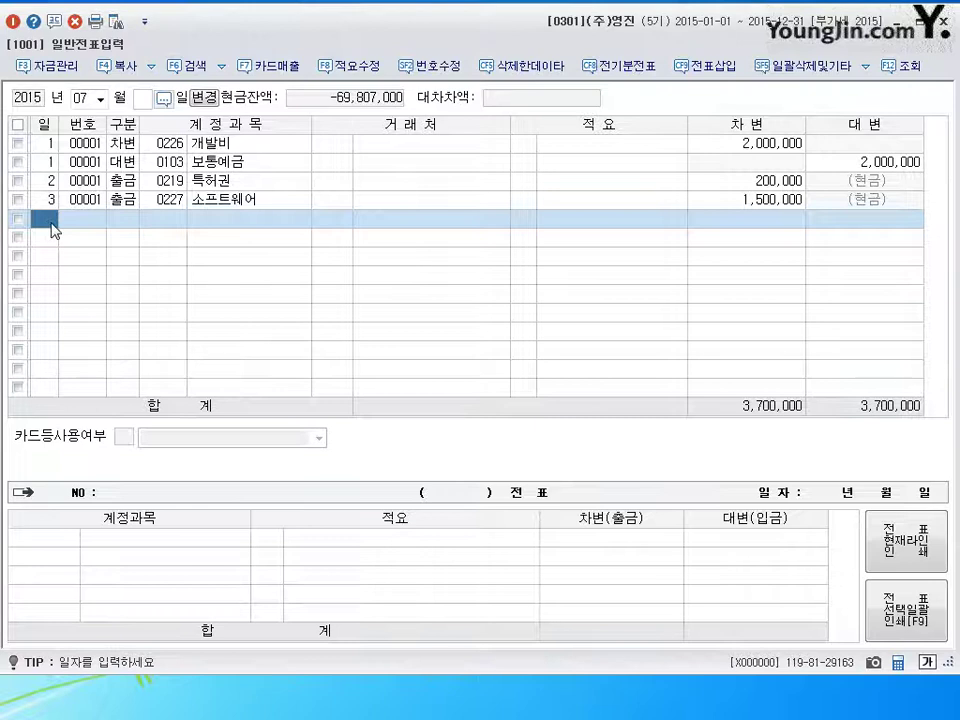
Add a July 11 debit line (차변) to account 0232 임차보증금 for 10,000,000.
text(11)
key(Return)
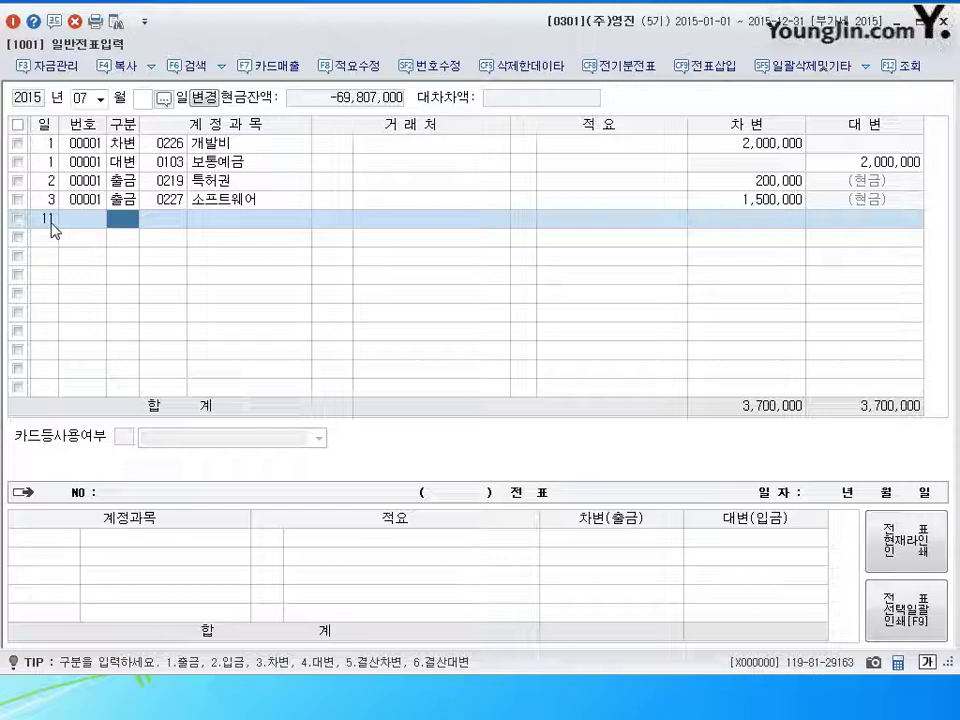
key(3)
key(Return)
text(232)
key(Return)
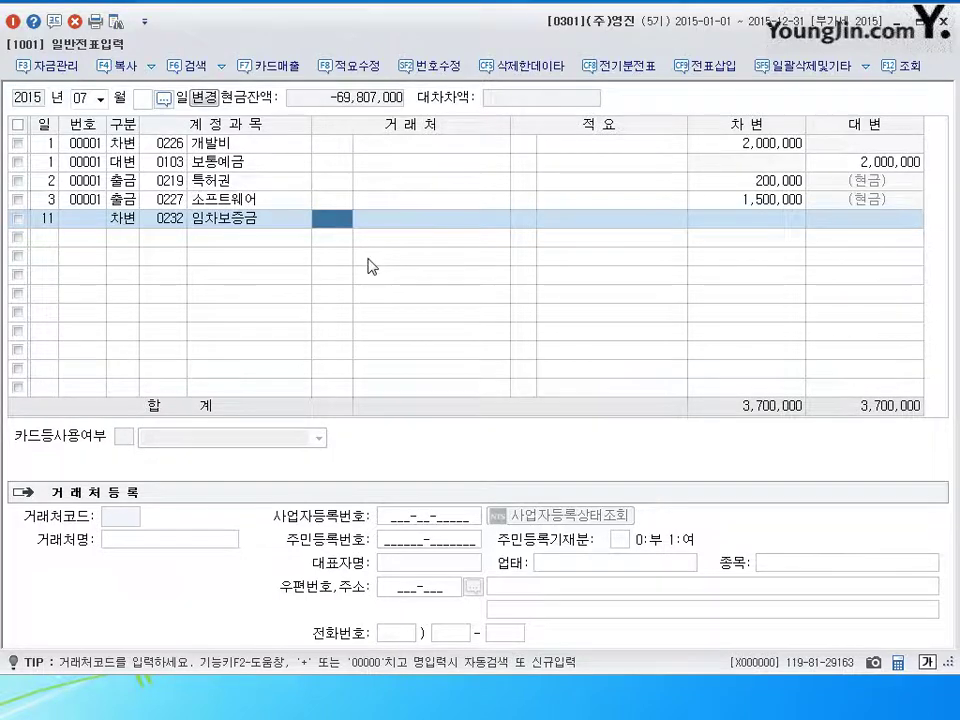
key(Return)
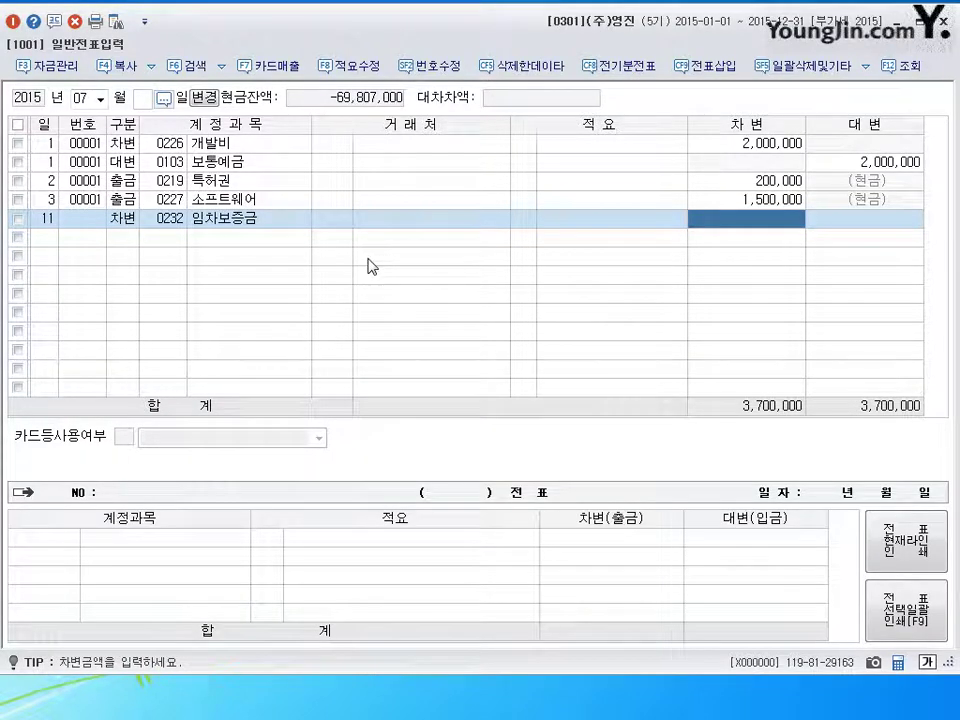
text(10000000)
key(Return)
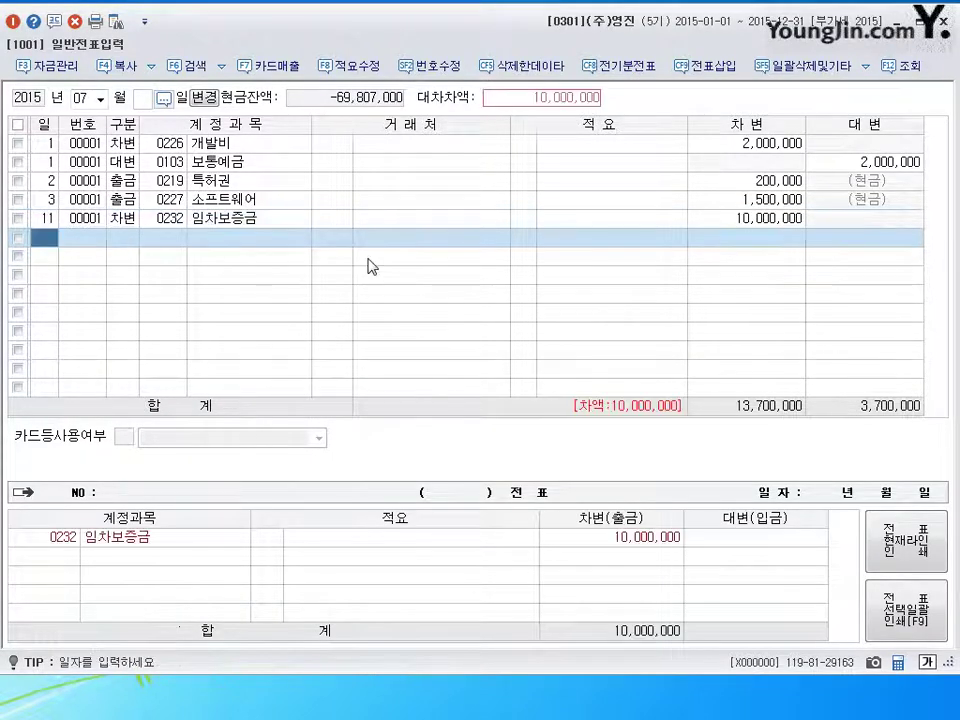
Add a July 11 credit line (대변) to account 0101 현금 for 3,000,000, leaving partner and description empty.
text(4)
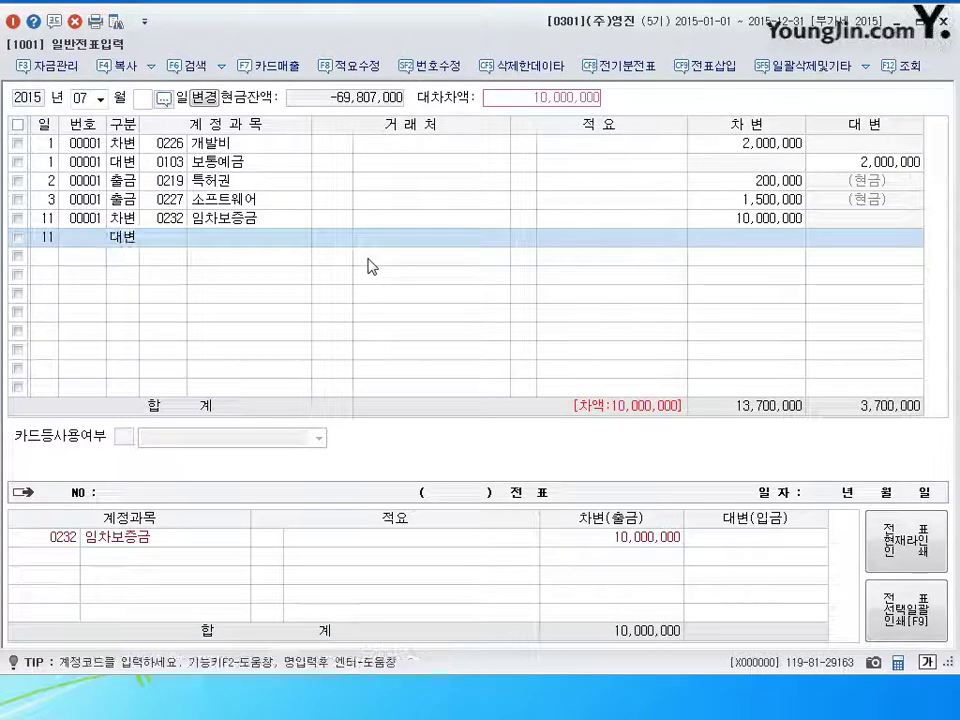
text(101)
key(Return)
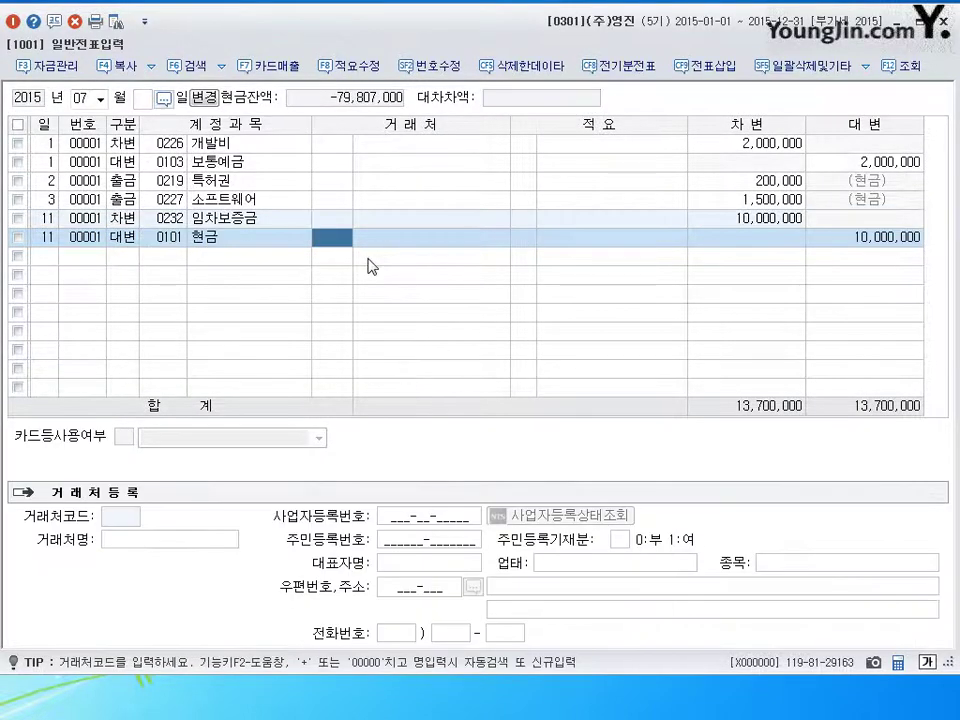
key(Return)
key(Return)
key(Return)
text(3000000)
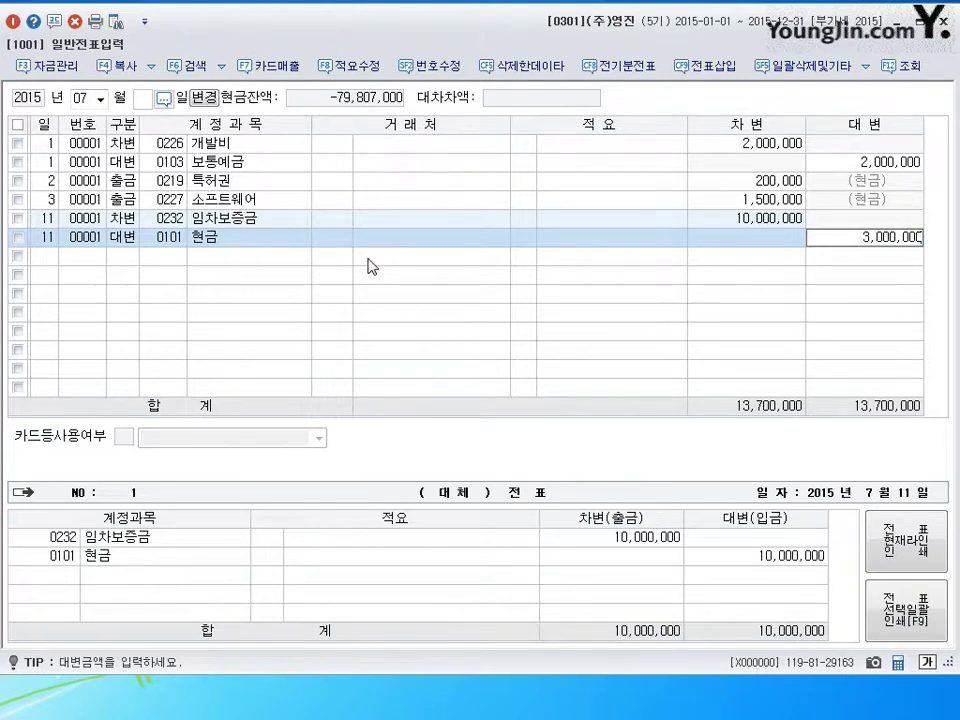
key(Return)
Add a July 11 credit line (대변) to account 0102 당좌예금 for the remaining 7,000,000, leaving partner and description empty.
text(4102)
key(Return)
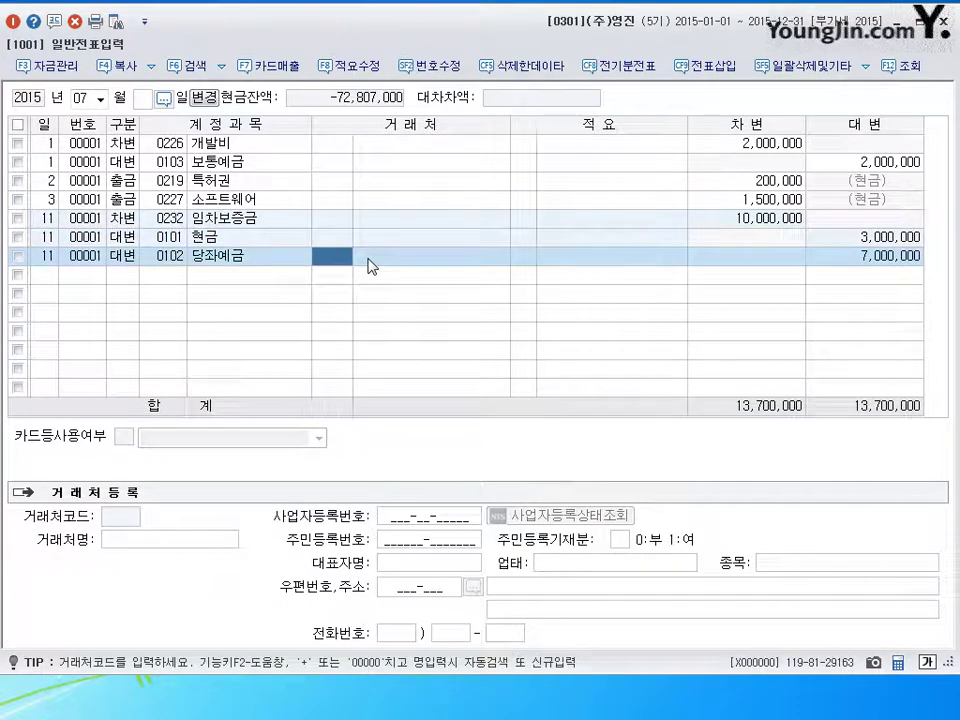
key(Return)
key(Return)
key(Return)
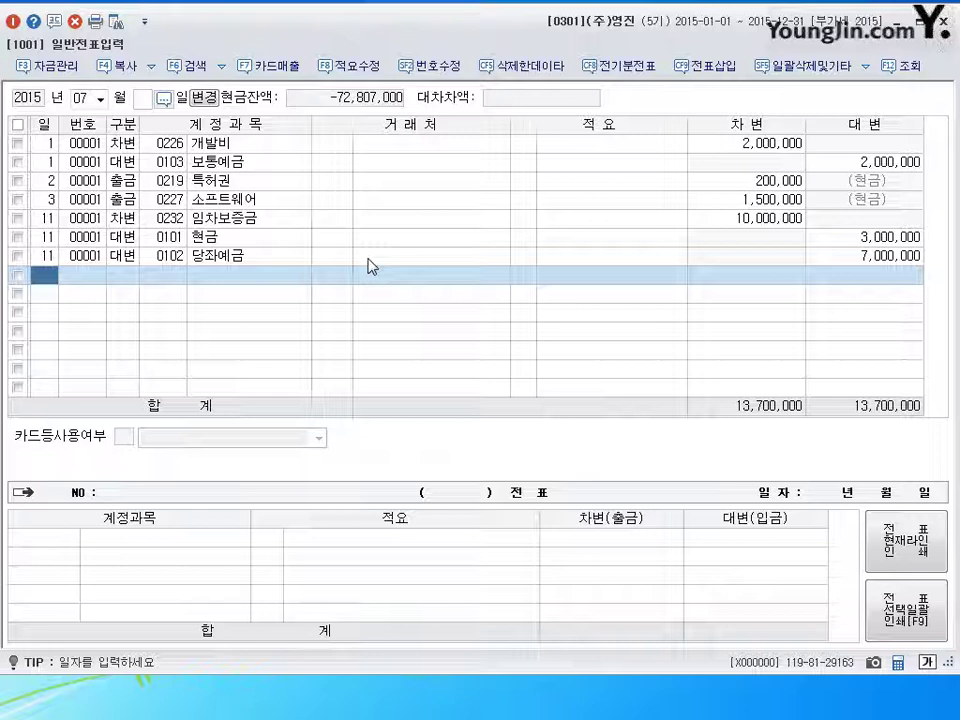
Start a July 12 debit line (차변) with account 0246 부도어음과수표.
text(12)
key(Return)
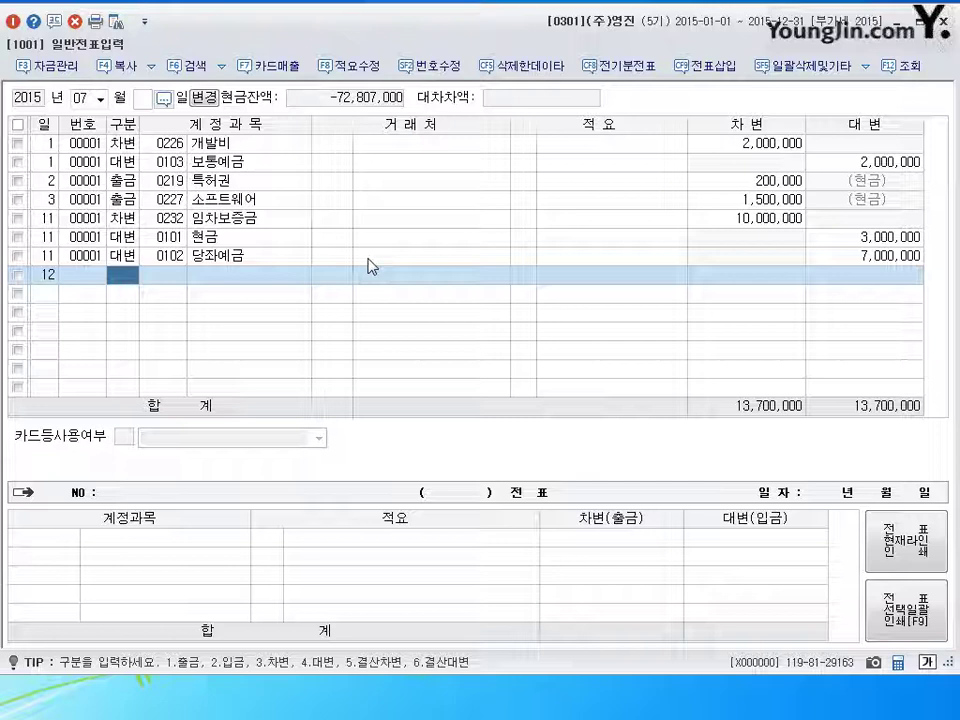
text(3)
key(Return)
text(246)
key(Return)
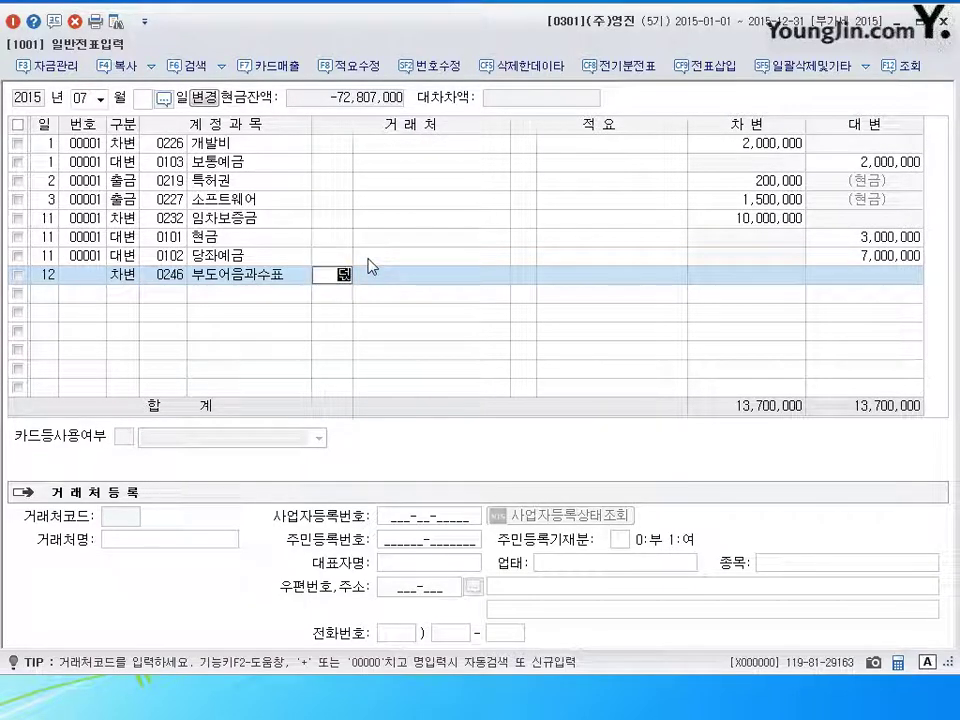
Assign partner (주)덕산 to the 부도어음과수표 debit line and set its amount to 5,000,000, leaving the description empty.
text(덕산)
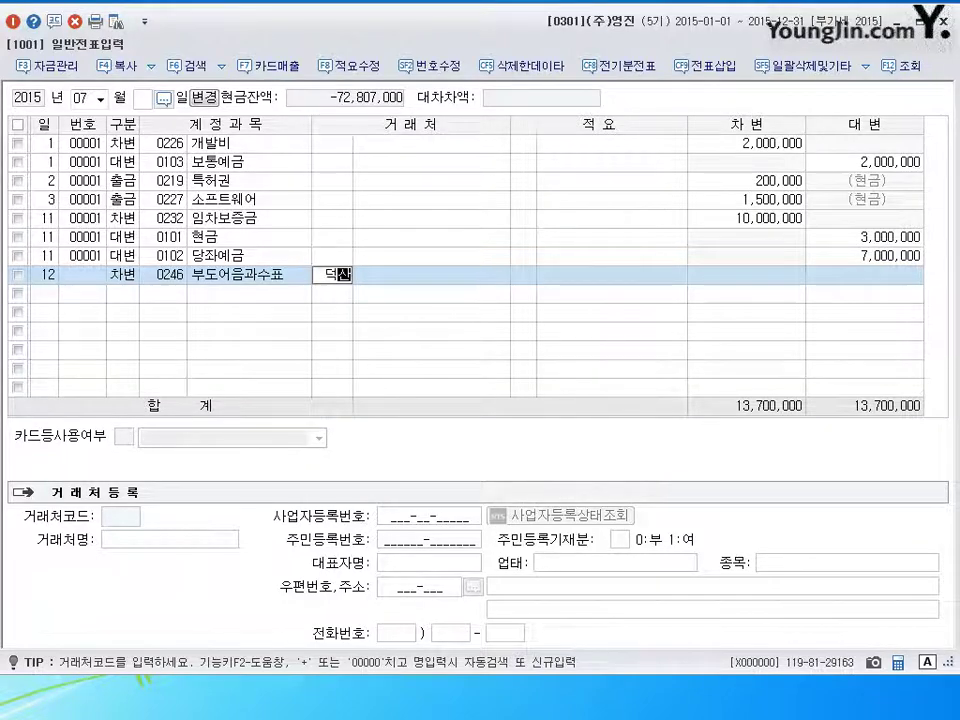
key(Return)
key(Return)
key(Return)
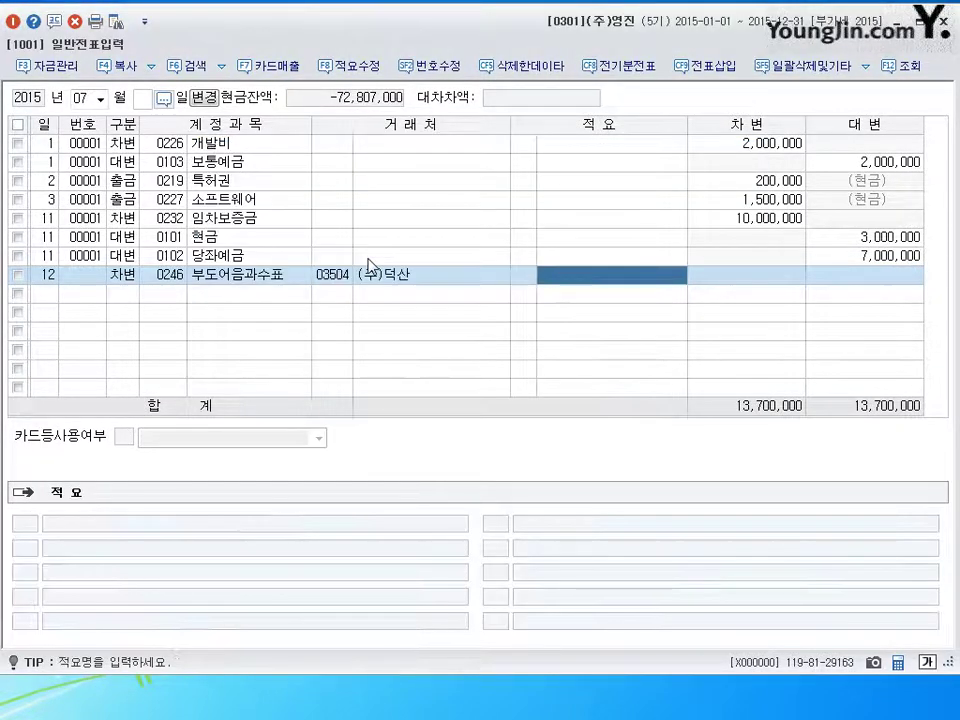
key(Return)
text(5000000)
key(Return)
Add the balancing July 12 credit line (대변) to account 0110 받을어음 for 5,000,000 with partner (주)덕산.
text(4110)
key(Return)
key(Return)
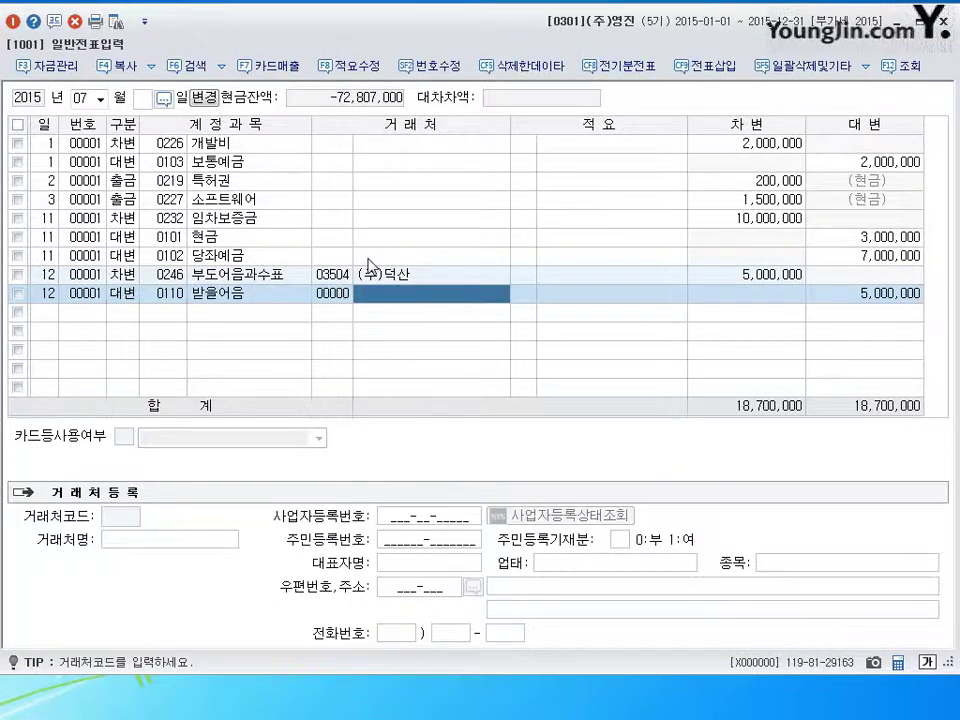
key(Return)
key(Return)
key(Return)
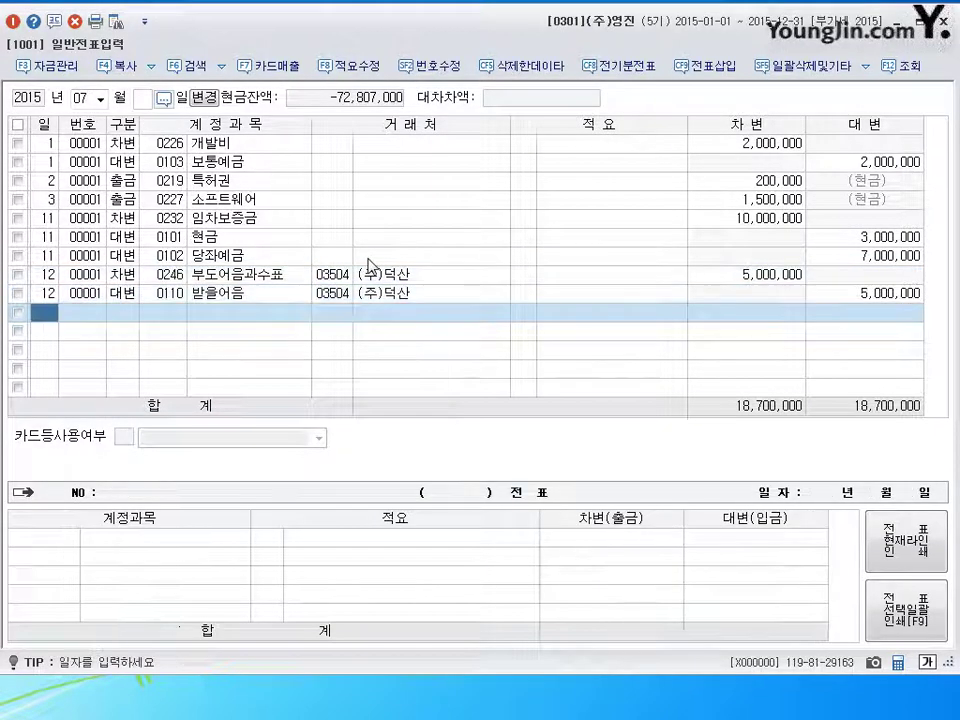